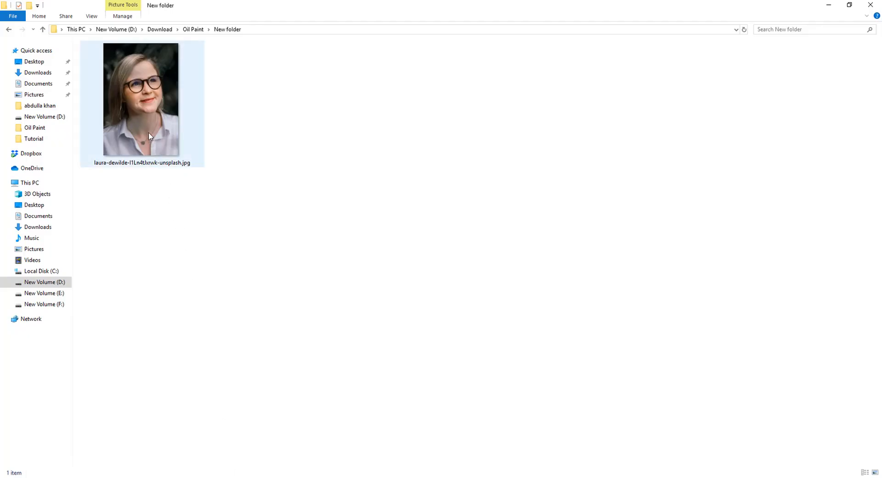
Open the portrait JPG from the New folder as a document in Photoshop.
left_click(148, 131)
left_click_drag(154, 118, 366, 274)
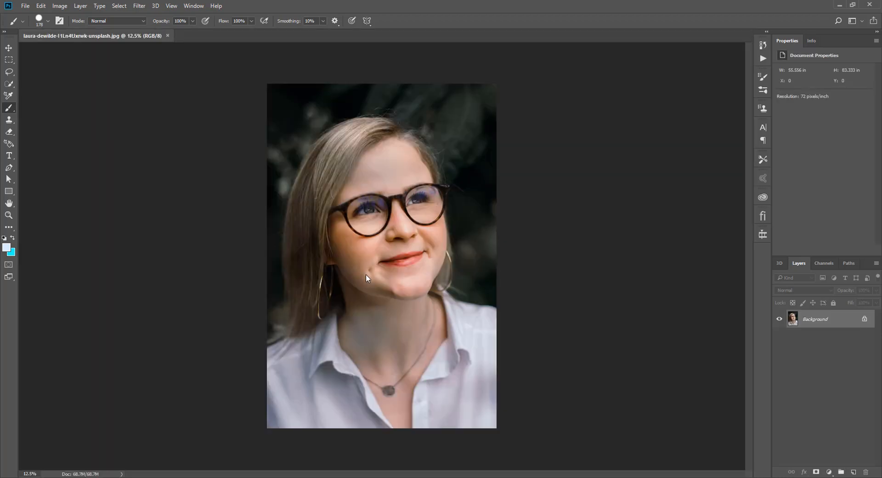
scroll(366, 274, "up", 2)
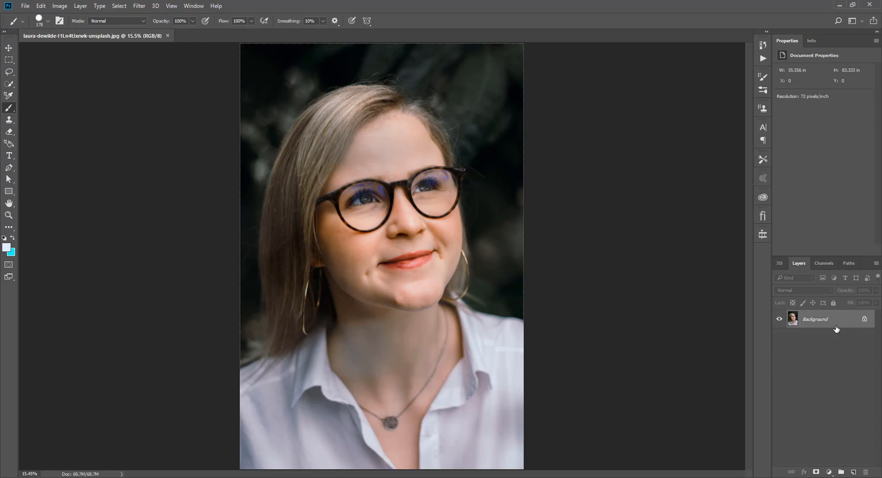
Duplicate the Background layer with Layer Via Copy.
left_click(81, 5)
mouse_move(145, 18)
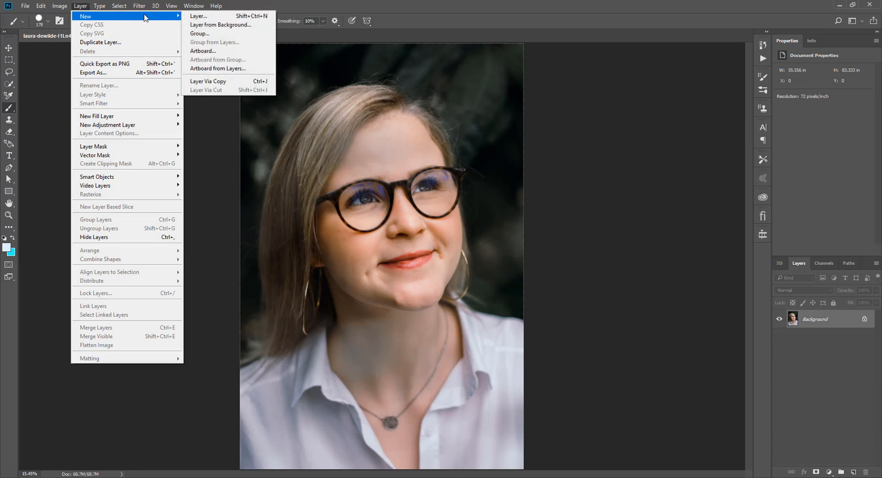
left_click(245, 83)
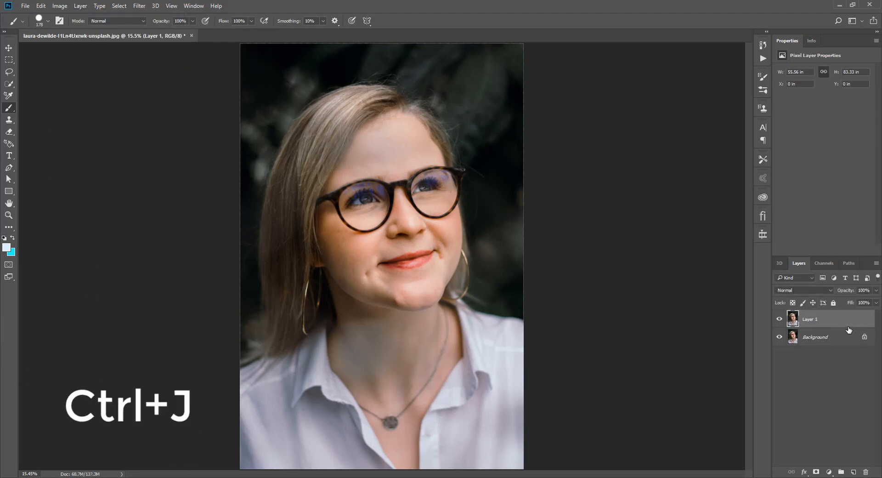
Add a Brightness/Contrast adjustment layer with brightness -150 and contrast 100.
left_click(830, 469)
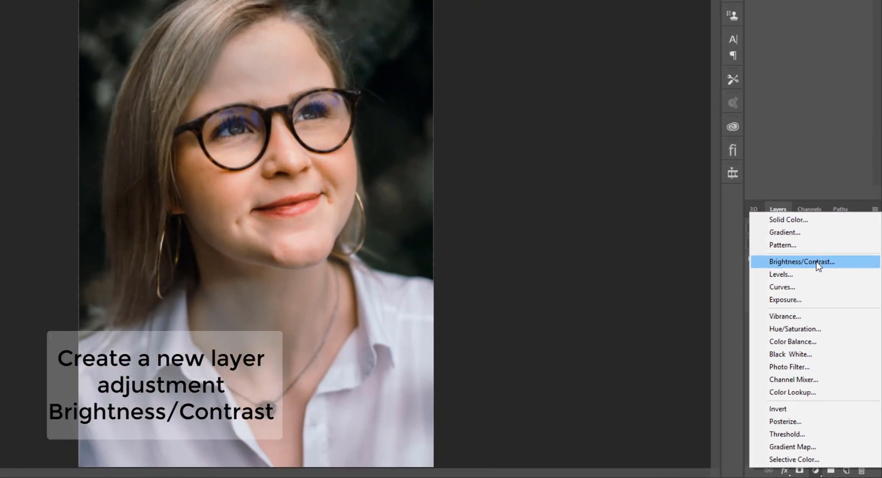
left_click(788, 169)
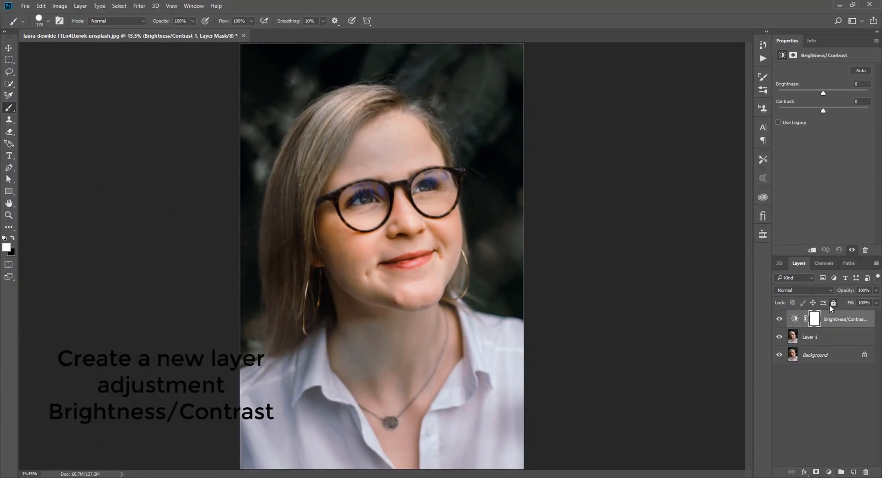
left_click_drag(823, 93, 781, 95)
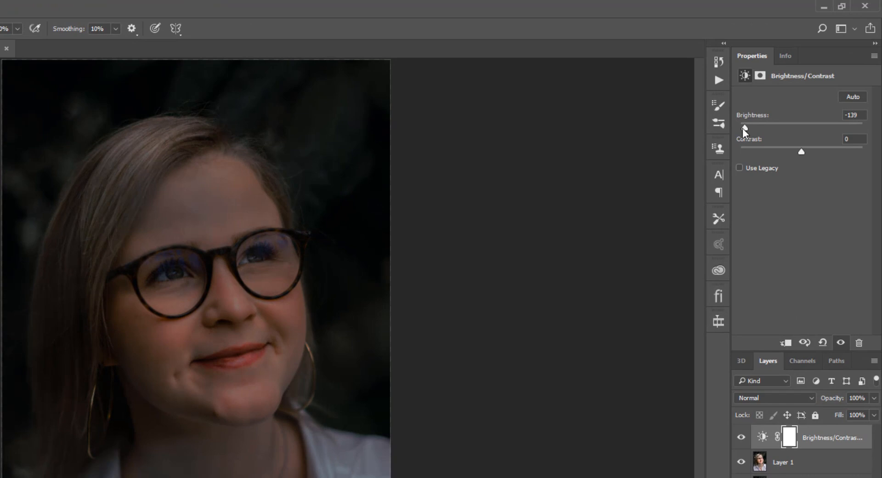
left_click_drag(744, 129, 738, 128)
left_click_drag(802, 150, 851, 151)
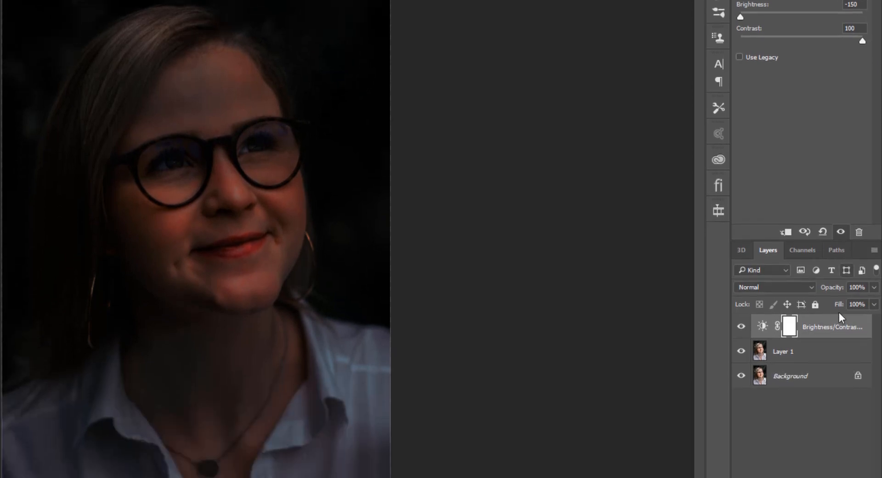
Add a colorized Hue/Saturation adjustment layer with hue 197, saturation 40 and lightness -34.
left_click(810, 470)
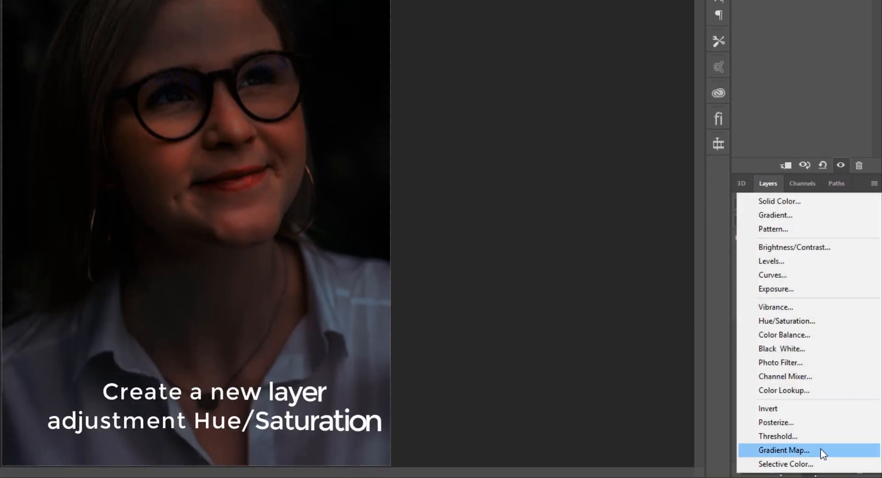
left_click(822, 320)
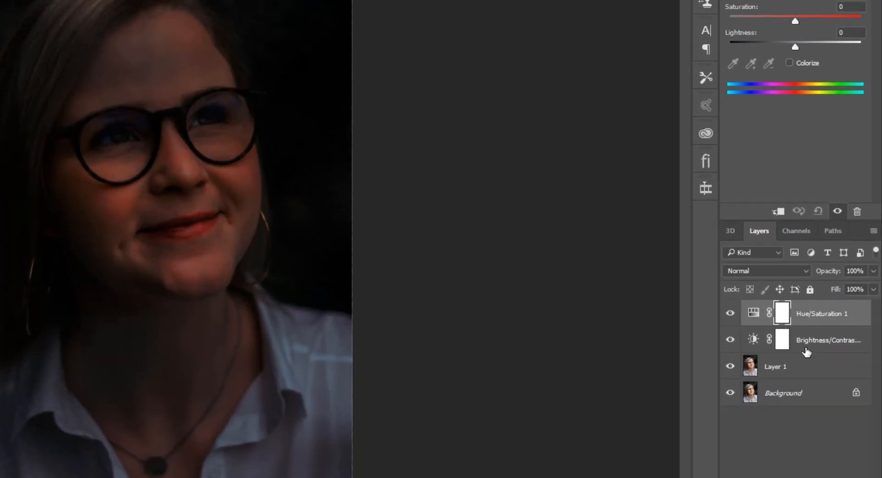
left_click(789, 62)
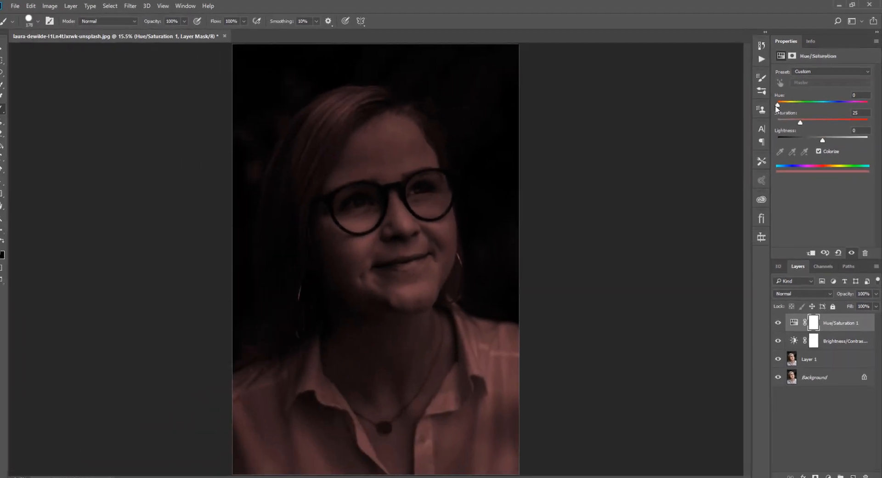
left_click_drag(639, 243, 658, 245)
left_click_drag(788, 108, 821, 106)
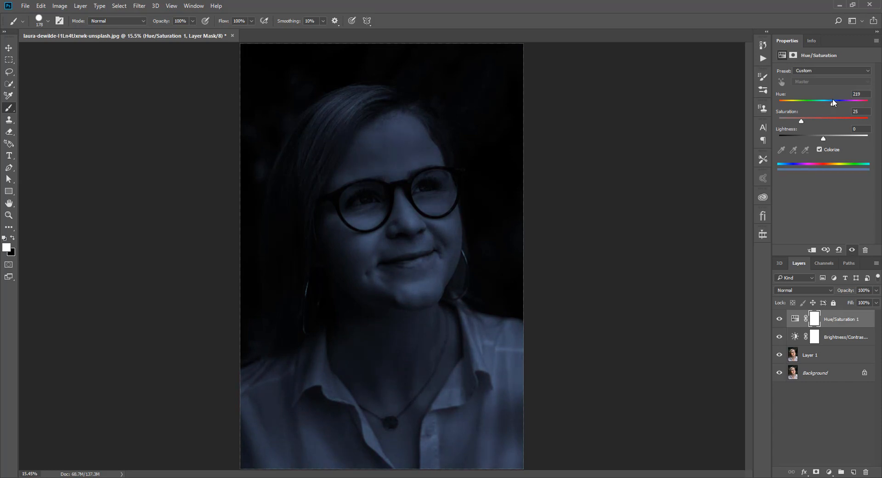
left_click_drag(828, 102, 828, 102)
left_click_drag(824, 138, 814, 119)
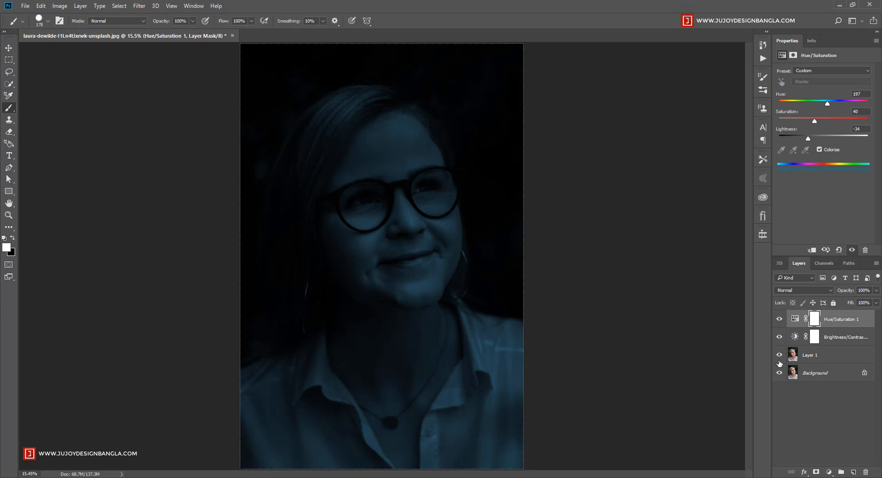
Add a Levels adjustment layer with the midtones at 0.59 and a lowered white input level.
left_click(830, 472)
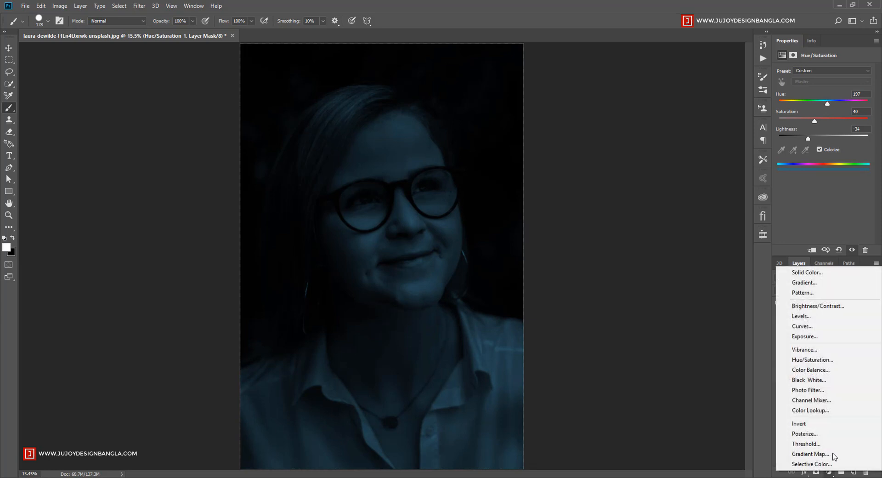
left_click(818, 317)
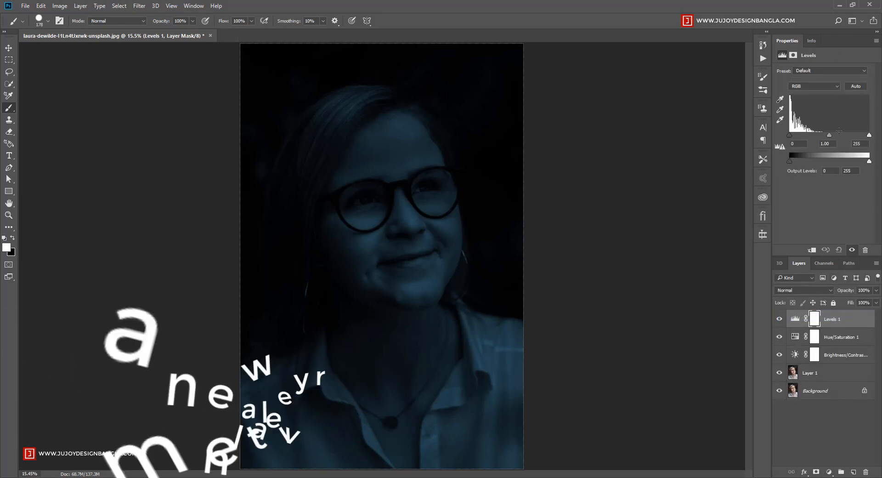
left_click_drag(829, 134, 838, 135)
left_click_drag(797, 236, 803, 236)
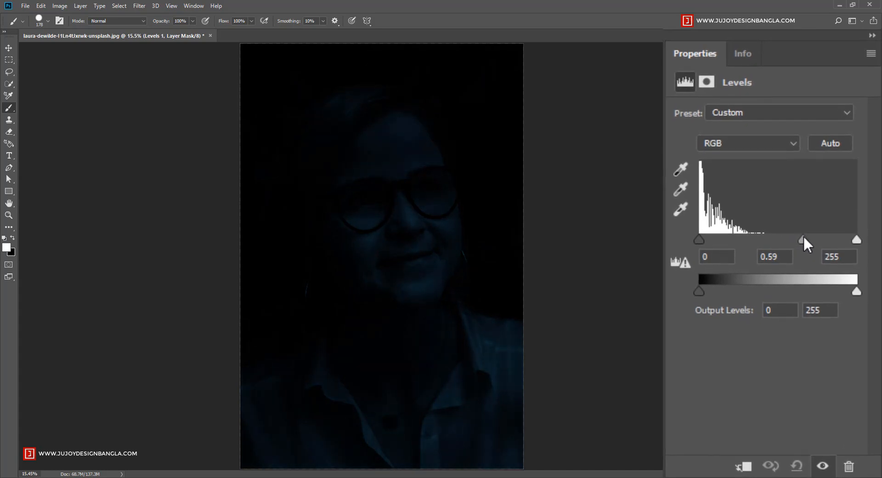
left_click_drag(856, 239, 792, 235)
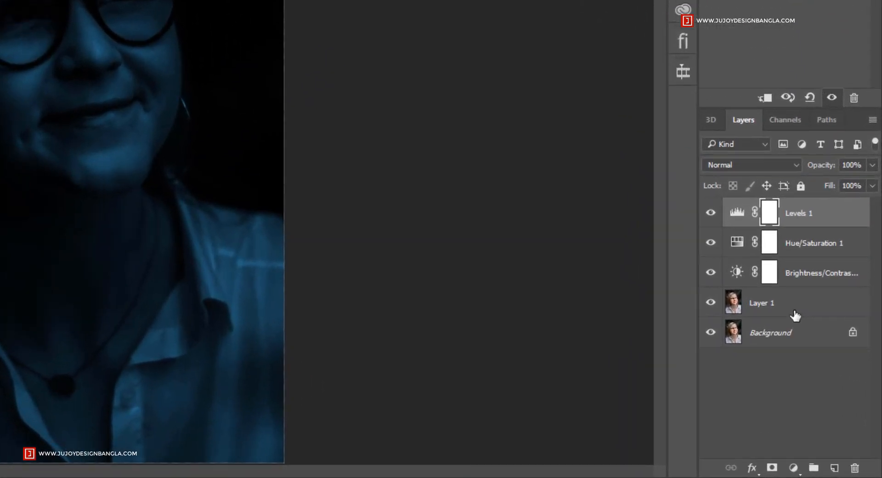
Move Layer 1 above the Levels 1 adjustment layer to the top of the layer stack.
left_click(802, 352)
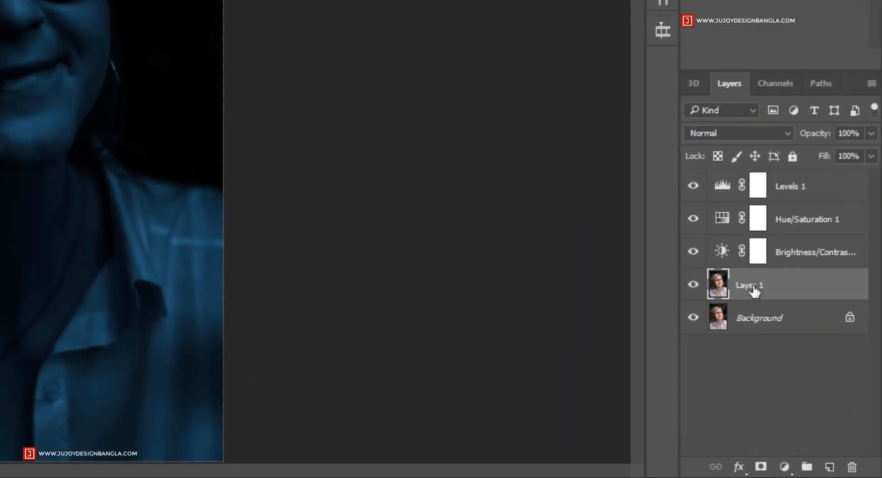
left_click_drag(816, 356, 812, 297)
left_click_drag(774, 199, 719, 177)
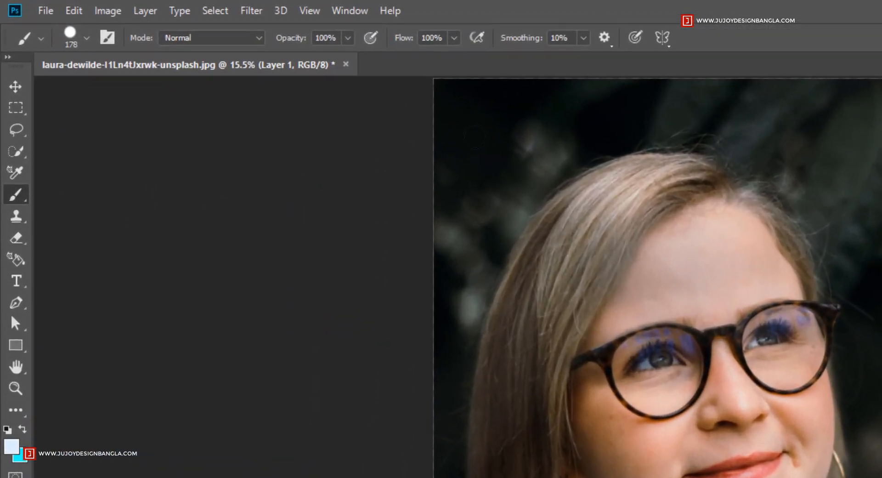
Activate the Pen tool in Path mode.
left_click(19, 299)
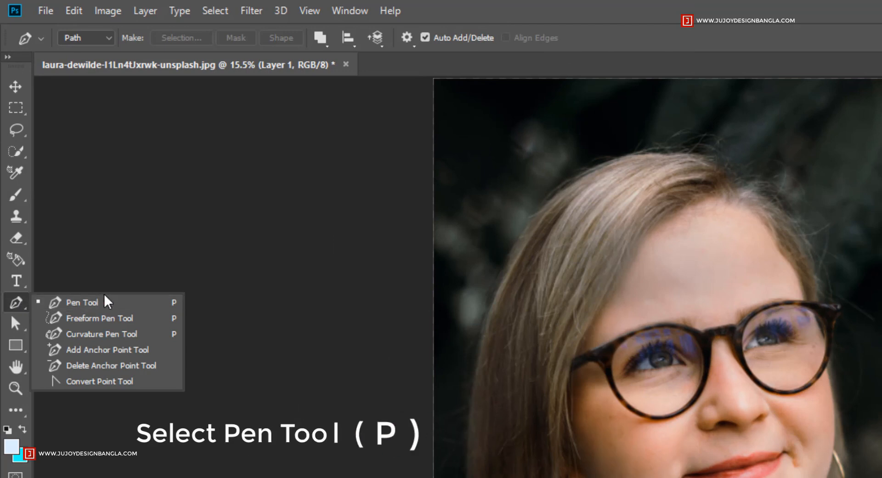
left_click(113, 303)
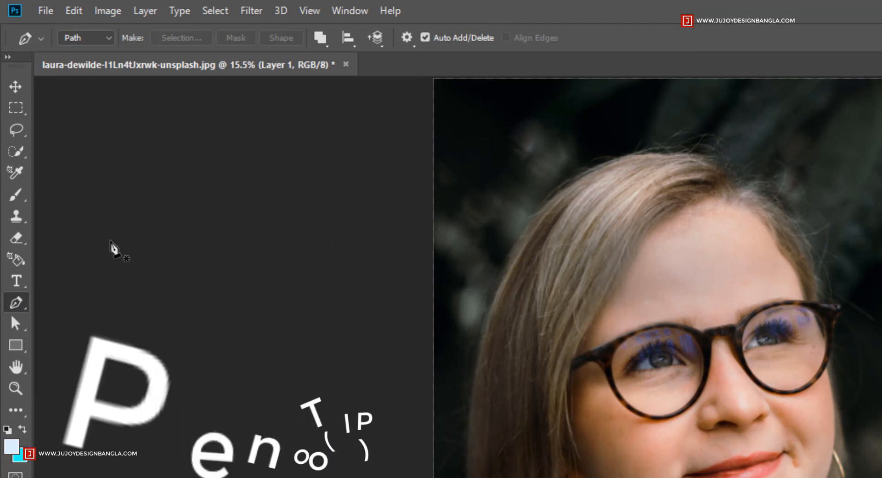
left_click(110, 38)
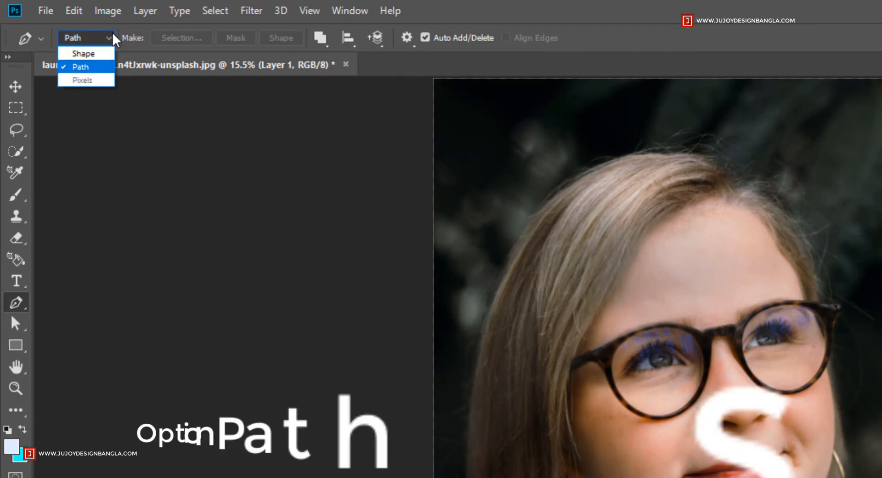
left_click(100, 68)
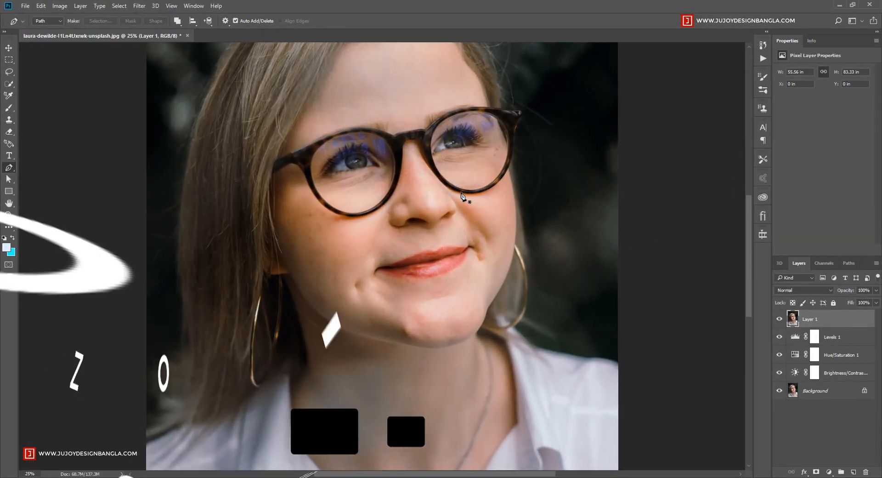
Start a path at the temple arm of the glasses and trace it along the outer and lower rim of the left lens.
key("ctrl+plus")
key("ctrl+plus")
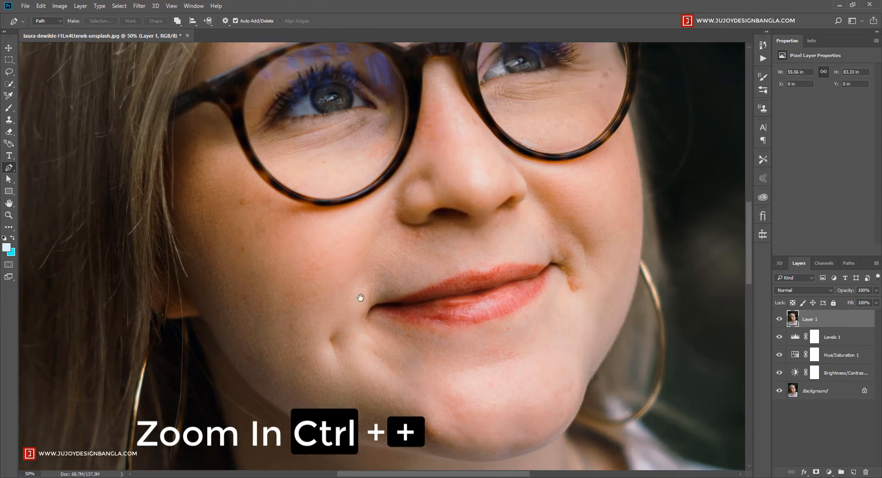
left_click_drag(358, 295, 359, 346)
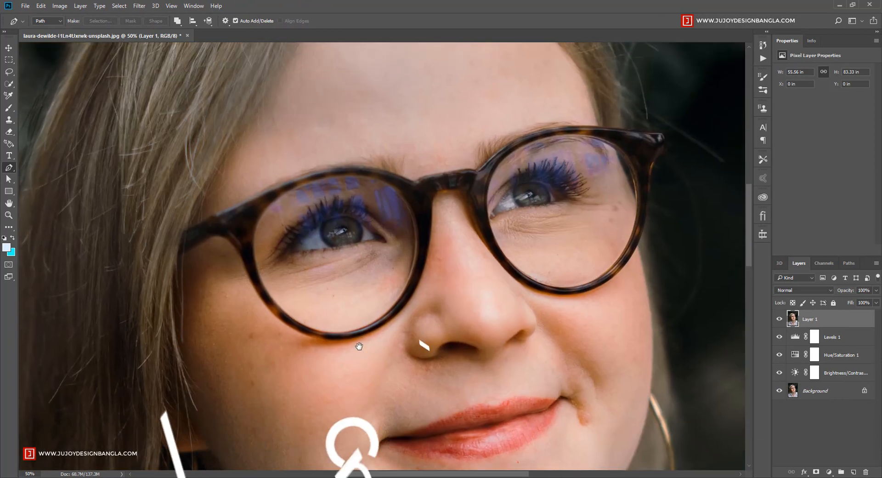
key("ctrl+minus")
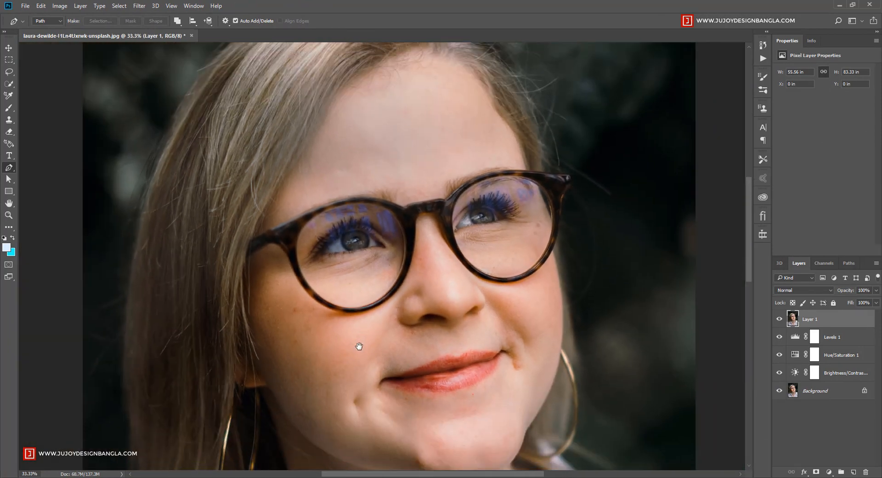
key("ctrl+plus")
key("ctrl+plus")
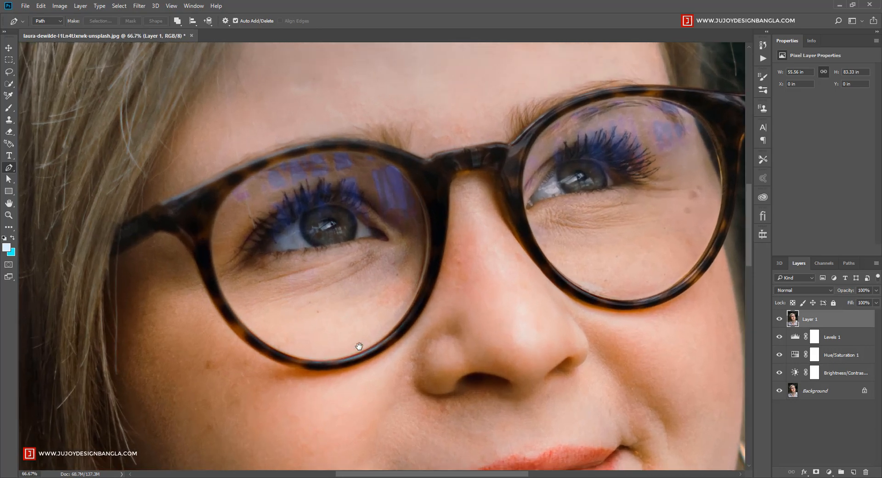
left_click(109, 261)
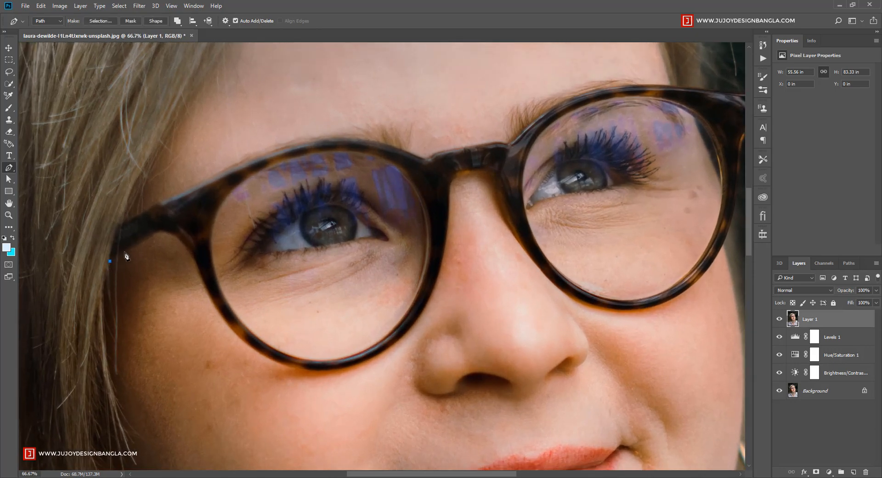
left_click(153, 236)
left_click_drag(194, 274, 206, 285)
left_click(189, 254, "alt")
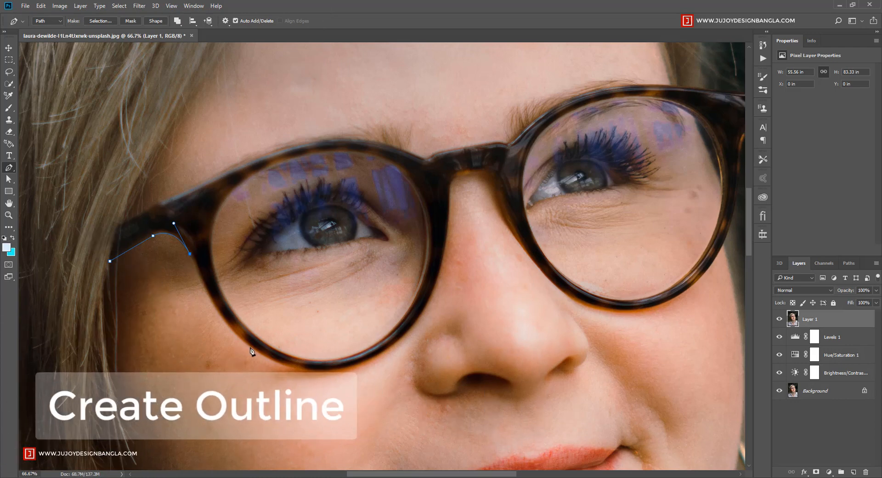
left_click_drag(249, 346, 289, 373)
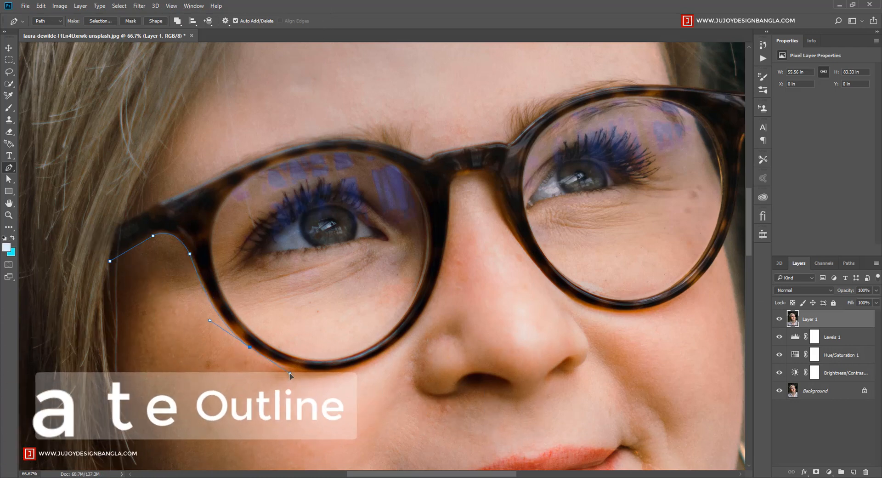
left_click(249, 347, "alt")
left_click_drag(374, 357, 445, 325)
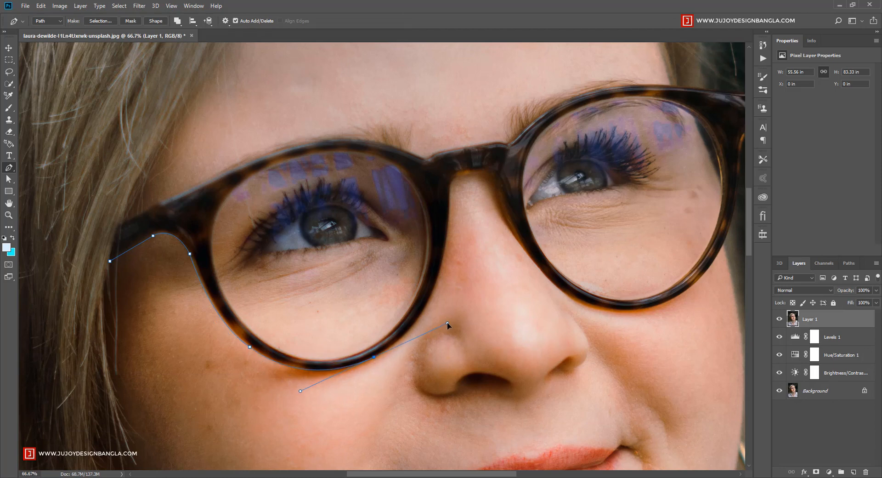
left_click(374, 357, "alt")
Continue the path up the inner rim of the left lens and across the underside of the nose bridge.
left_click_drag(443, 266, 458, 194)
left_click(464, 176, "alt")
left_click_drag(464, 175, 502, 192)
left_click(498, 180, "alt")
Trace the path down the inner rim of the right lens and along its lower rim to the outer side.
left_click_drag(541, 271, 563, 287)
left_click(541, 271, "alt")
left_click_drag(654, 306, 522, 249)
left_click_drag(522, 248, 592, 232)
left_click(522, 248, "alt")
left_click_drag(600, 163, 493, 227)
left_click(600, 163, "alt")
Outline the outer edge and hinge corner of the right lens frame with short path segments.
left_click(473, 281)
left_click(491, 227)
left_click(490, 223)
left_click(484, 221)
left_click(463, 220)
left_click(438, 217)
Continue the path along the upper rim of the right lens and over the top of the nose bridge.
left_click_drag(325, 218, 278, 234)
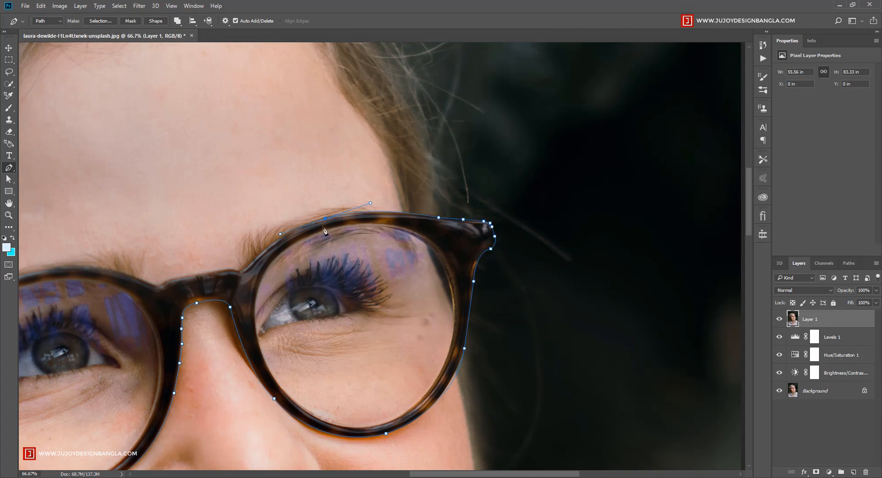
left_click_drag(240, 271, 222, 302)
left_click(240, 271, "alt")
left_click(232, 270)
left_click(225, 269)
left_click(168, 281)
left_click(164, 283)
left_click(157, 286)
Trace the upper rim of the left lens and the temple arm, and close the path at its starting point.
left_click_drag(158, 286, 380, 293)
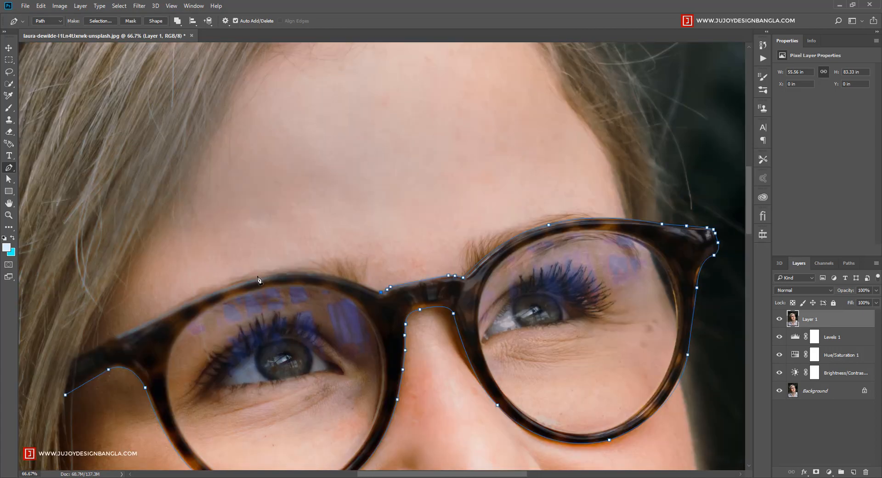
left_click_drag(255, 278, 308, 210)
left_click(169, 313, "alt")
left_click(286, 218)
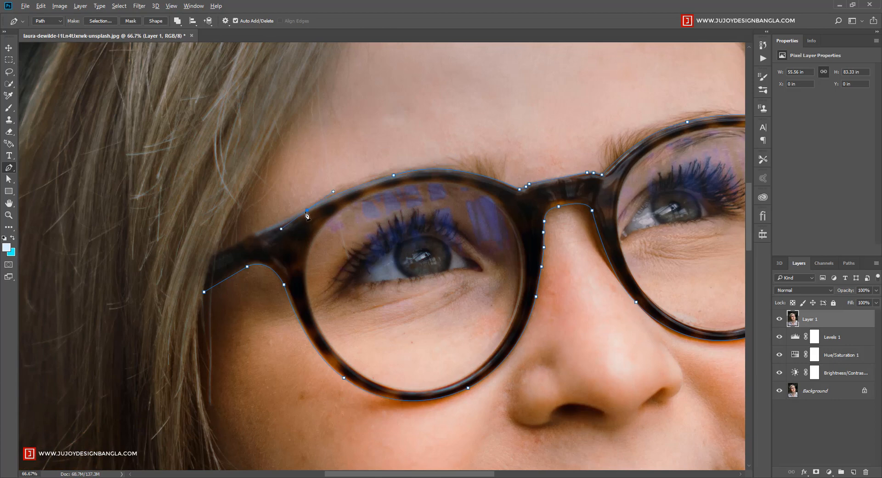
left_click(272, 226)
left_click(256, 233)
left_click(204, 291)
key("ctrl+minus")
key("ctrl+minus")
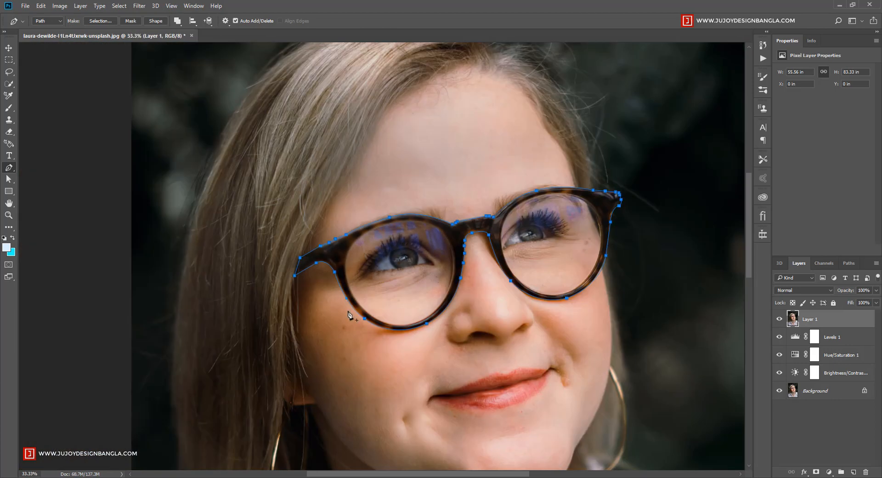
Convert the closed glasses path into a new selection with 0-pixel feather and add it as a layer mask on Layer 1.
left_click(358, 354, "ctrl")
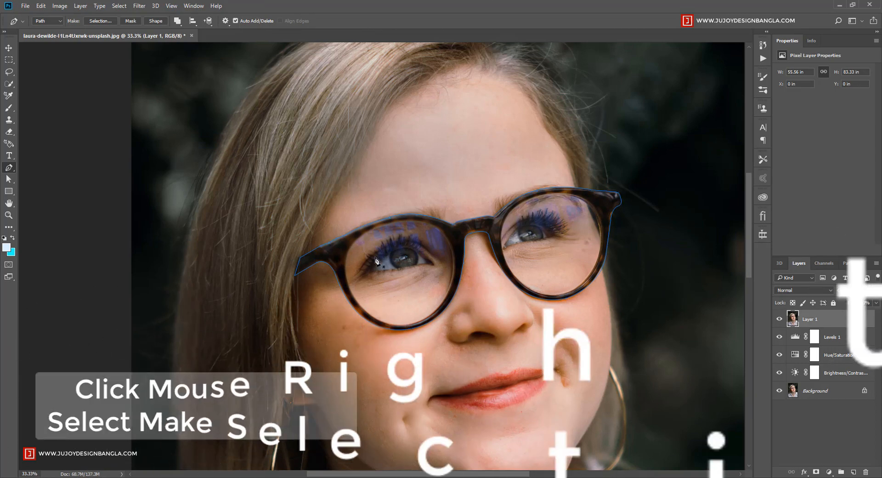
right_click(378, 255)
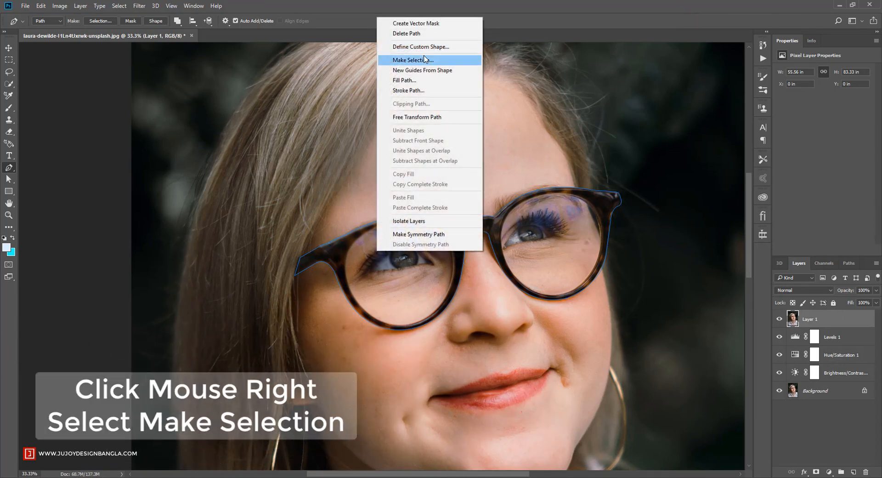
left_click(445, 59)
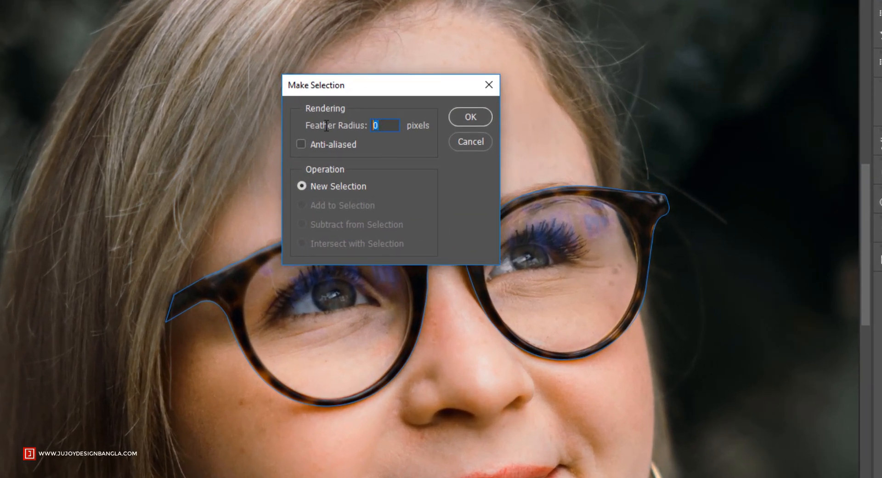
left_click(475, 116)
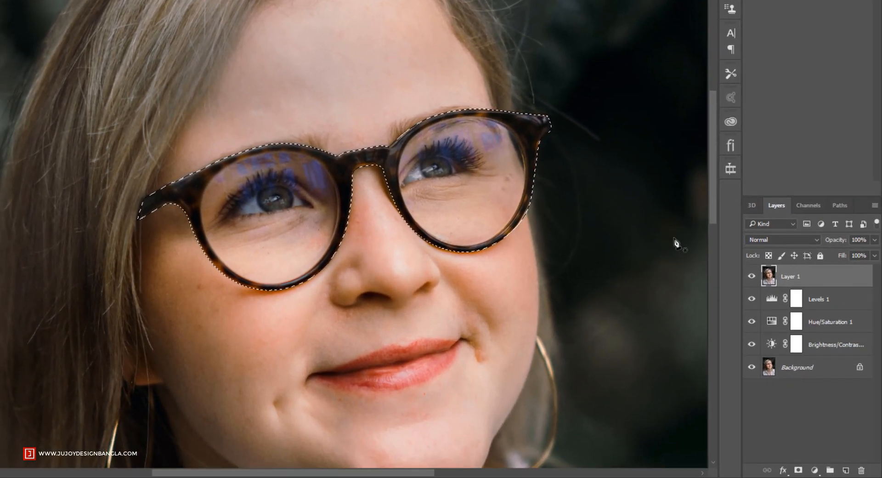
left_click(798, 470)
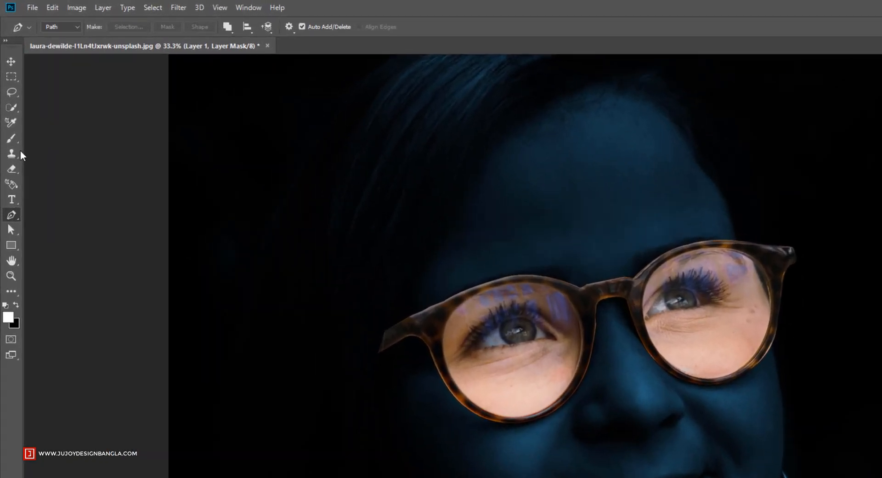
Set up the Brush tool with black as foreground colour, the Hard Round tip, 100% hardness and a 500 px size.
left_click(10, 109)
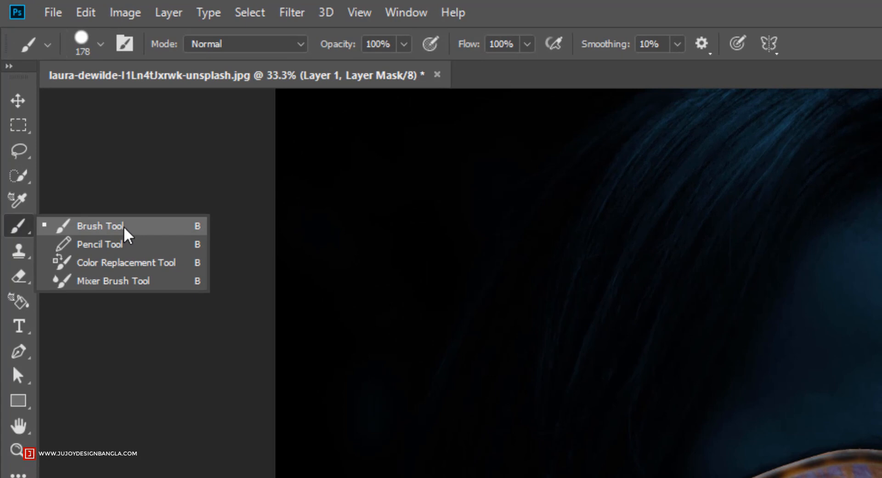
left_click(122, 230)
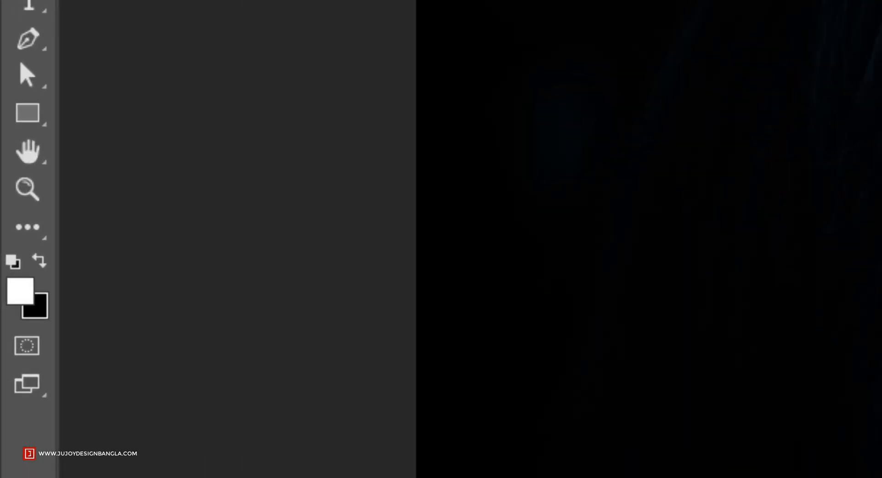
left_click(44, 263)
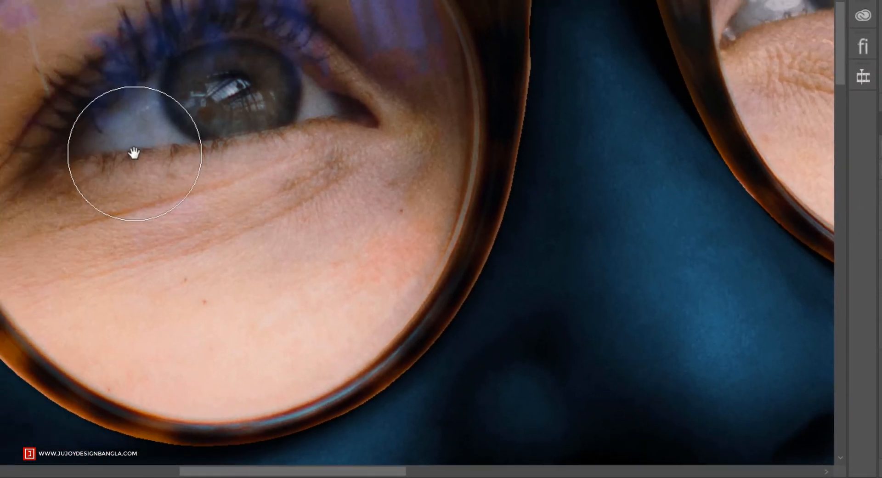
right_click(257, 174)
left_click(536, 250)
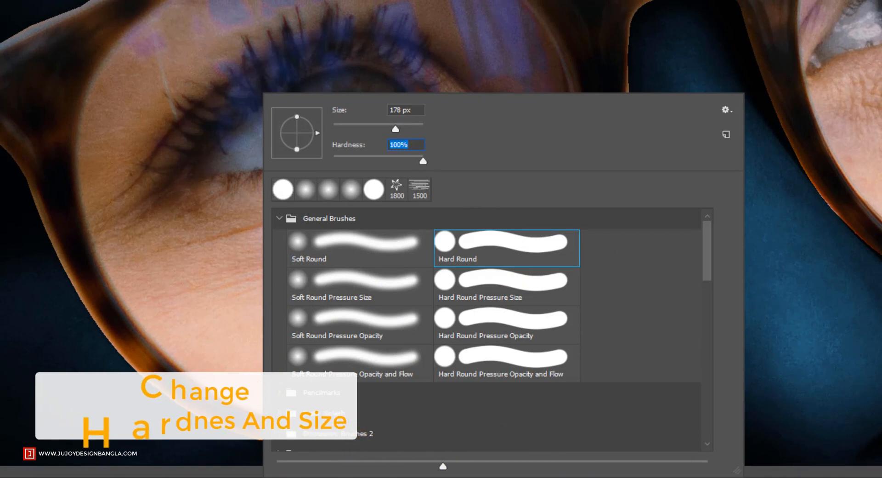
left_click(250, 219)
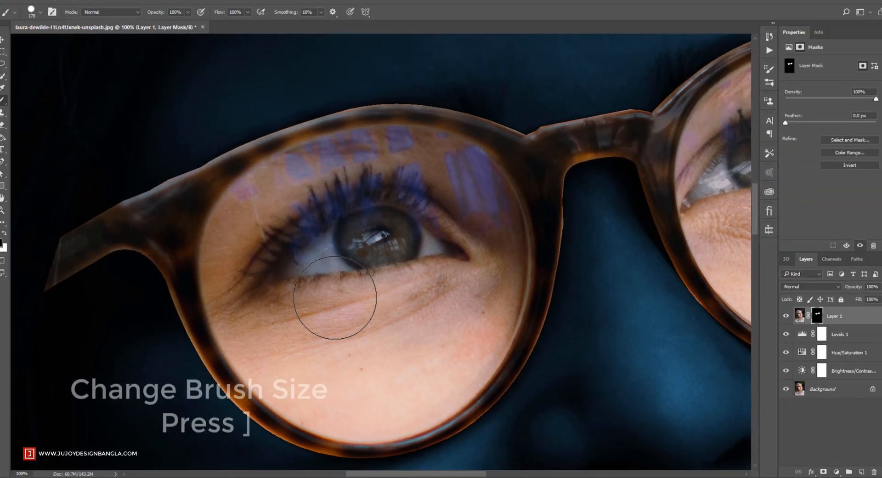
key("bracketright")
key("bracketright")
key("bracketright")
key("bracketright")
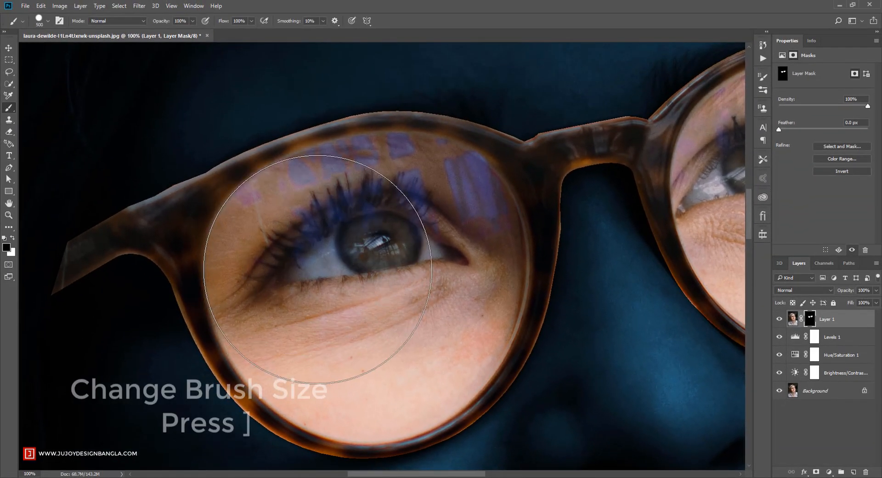
Paint black on Layer 1's mask inside both lenses to hide the bright skin and eyes, keeping only the frames.
left_click(317, 269)
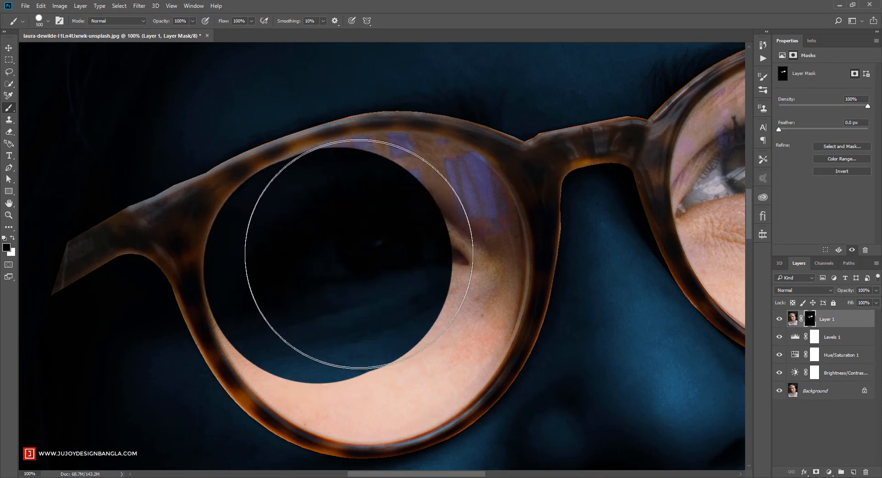
mouse_move(338, 262)
left_mouse_down()
mouse_move(409, 246)
mouse_move(396, 305)
mouse_move(404, 294)
mouse_move(384, 295)
mouse_move(397, 309)
mouse_move(323, 306)
mouse_move(376, 326)
mouse_move(396, 311)
left_mouse_up()
left_click_drag(622, 236, 166, 293)
mouse_move(328, 238)
left_mouse_down()
mouse_move(395, 224)
mouse_move(394, 266)
mouse_move(337, 271)
left_mouse_up()
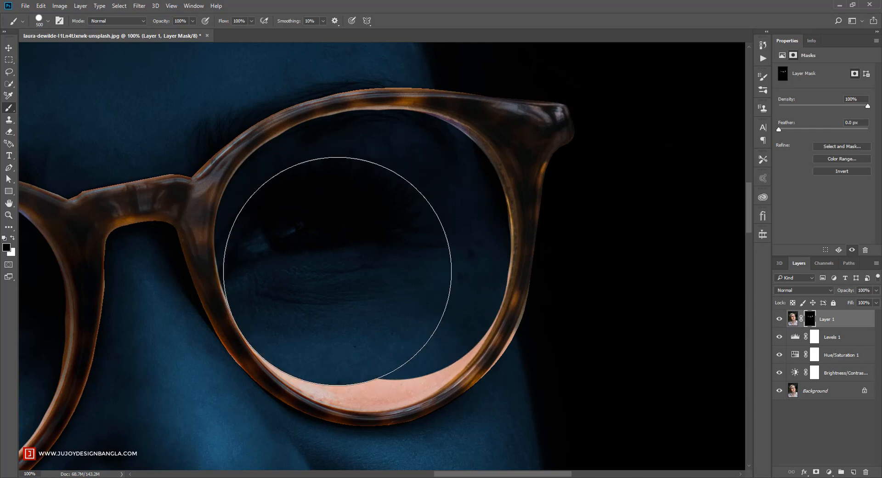